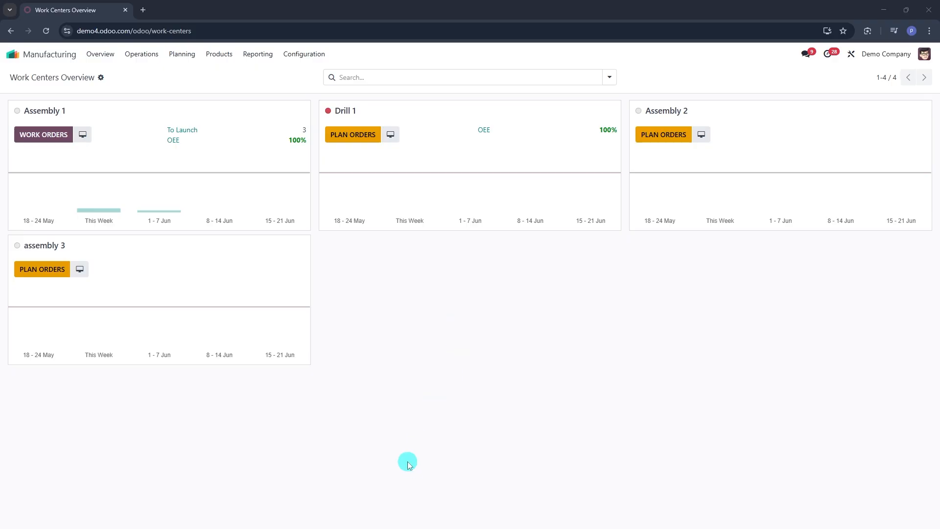
Open the Manufacturing Orders list from the Operations menu.
click(147, 54)
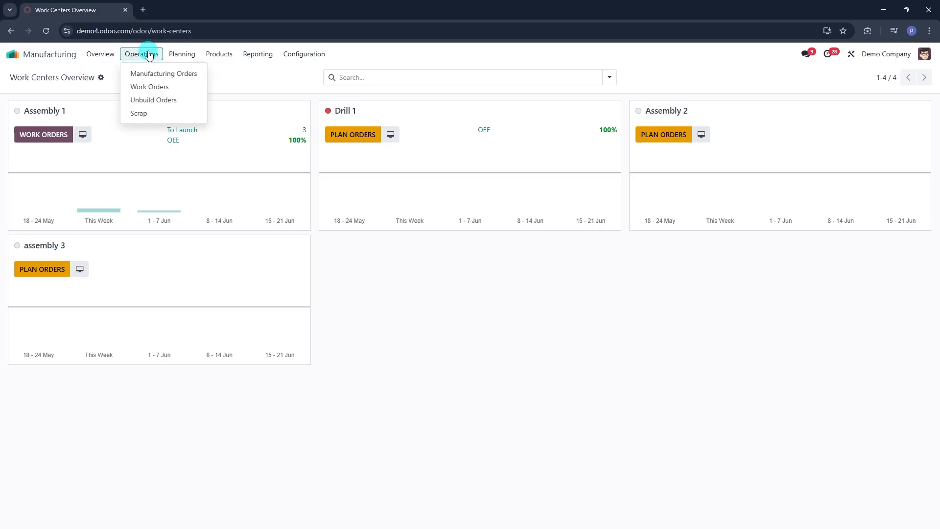
click(179, 79)
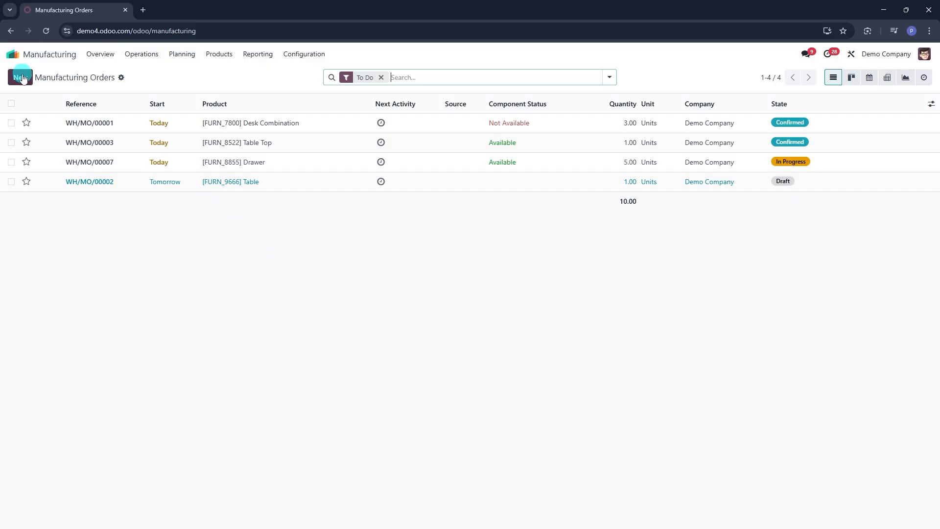
Open WH/MO/00003 and switch between Components and Work Orders, ending on Work Orders.
click(168, 152)
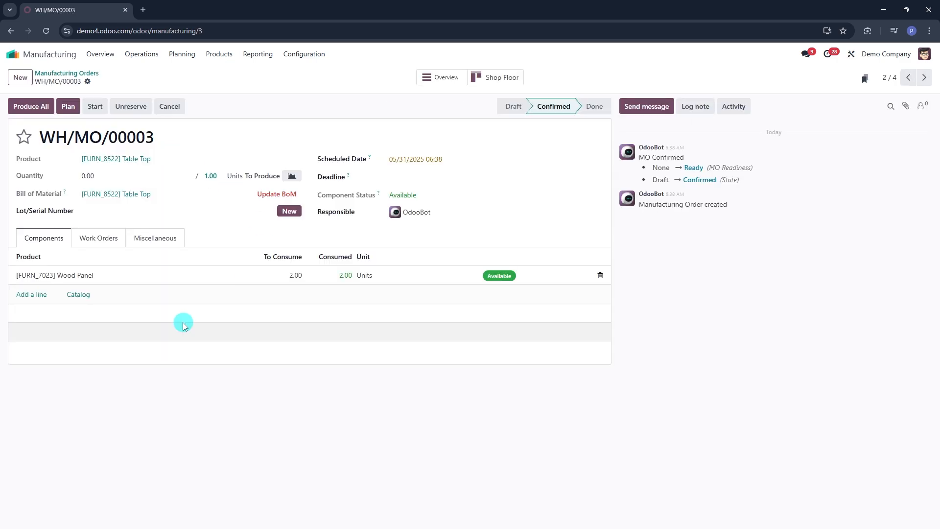
click(97, 239)
click(51, 240)
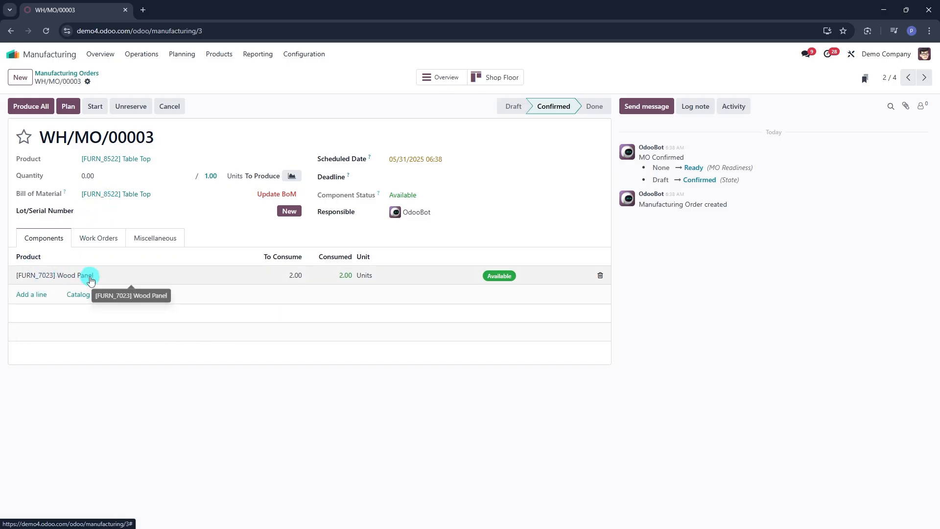
click(105, 237)
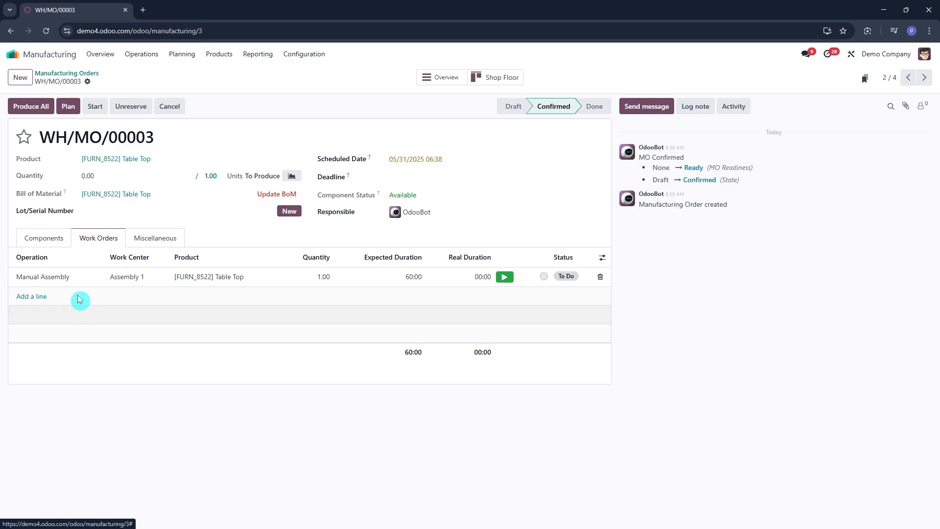
click(65, 239)
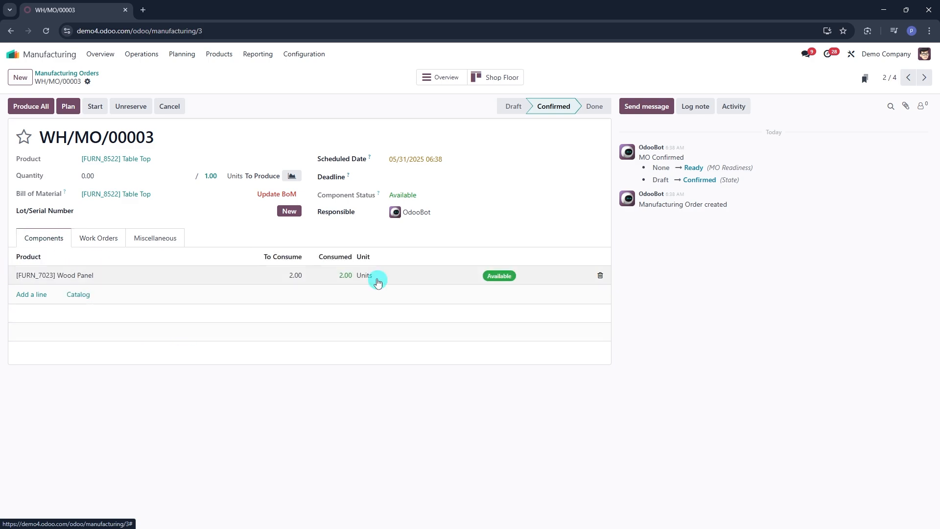
click(116, 238)
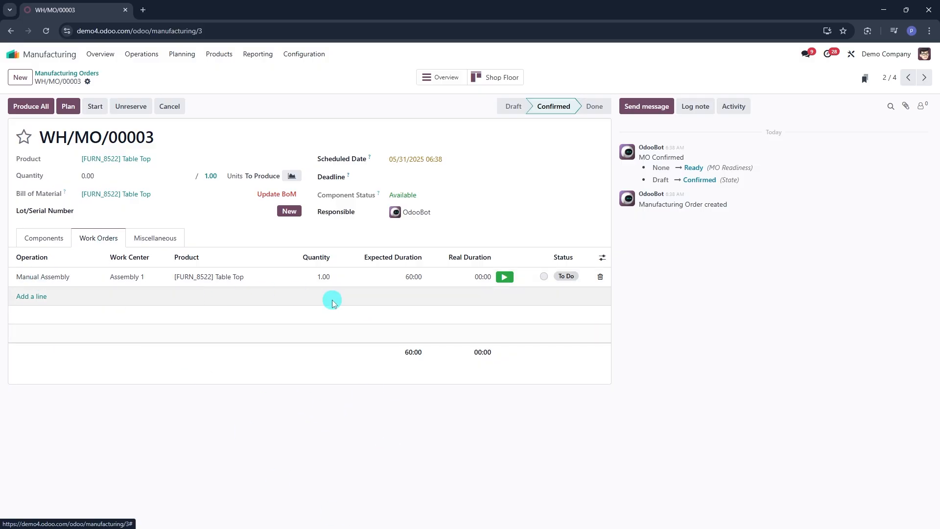
Plan WH/MO/00003 for 06/02/2025 11:30 and open it in Shop Floor.
click(70, 106)
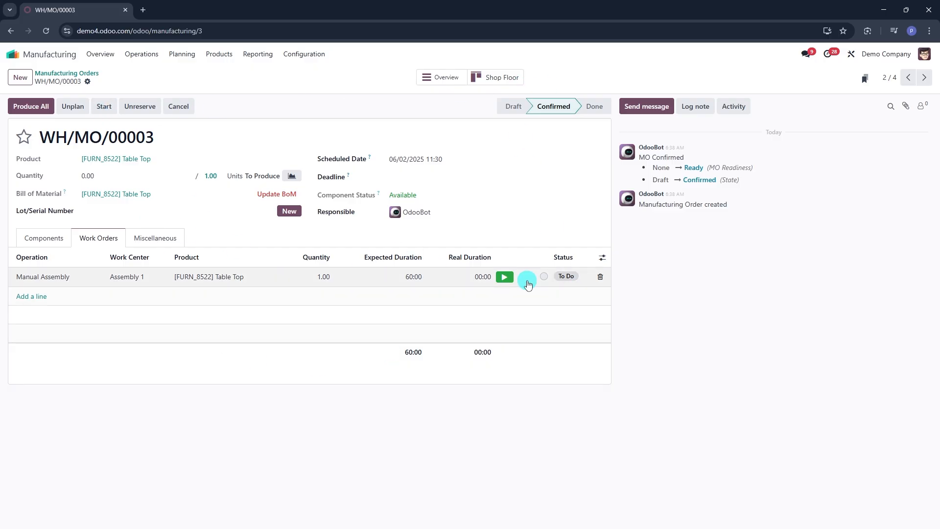
click(512, 78)
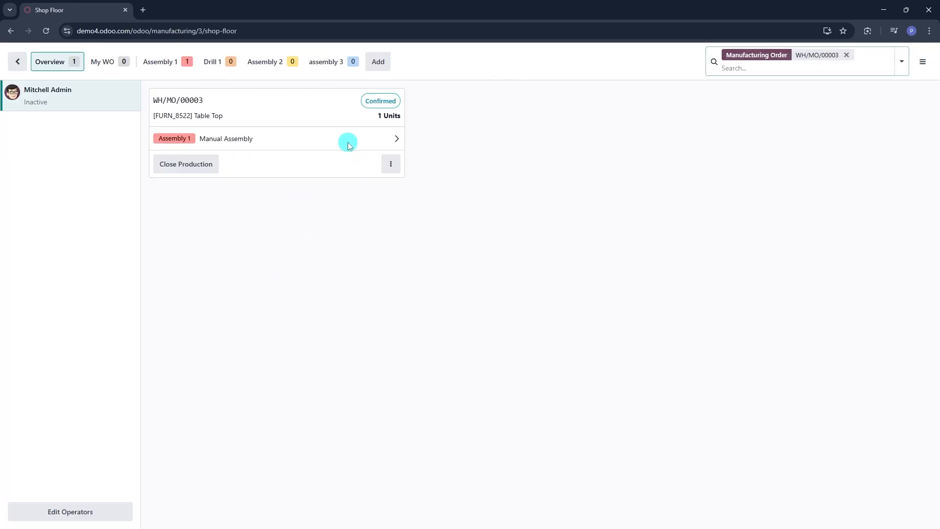
Start the Manual Assembly work order at Assembly 1 and bring up its options.
click(396, 140)
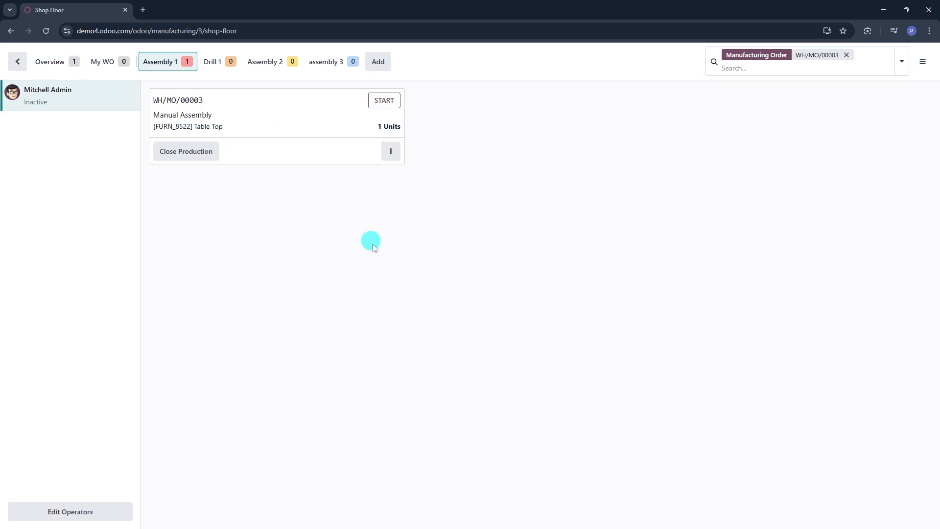
click(384, 100)
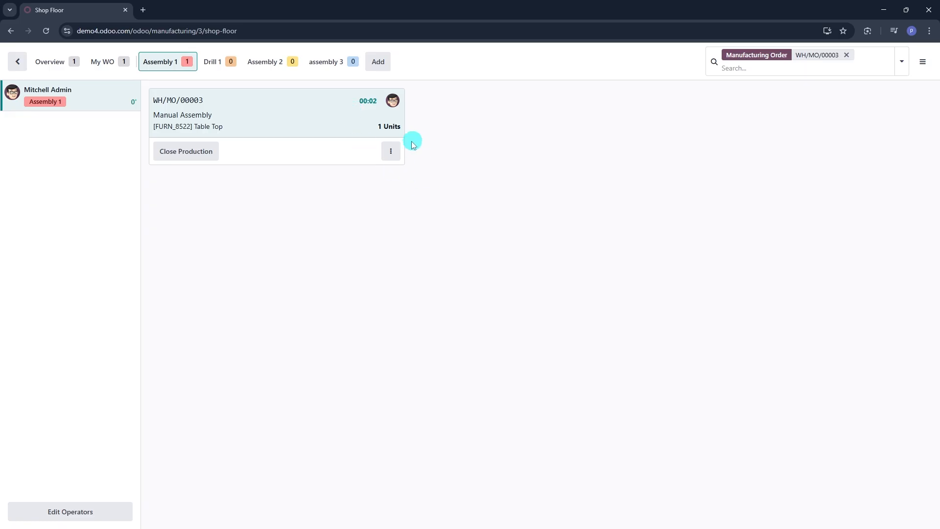
click(391, 152)
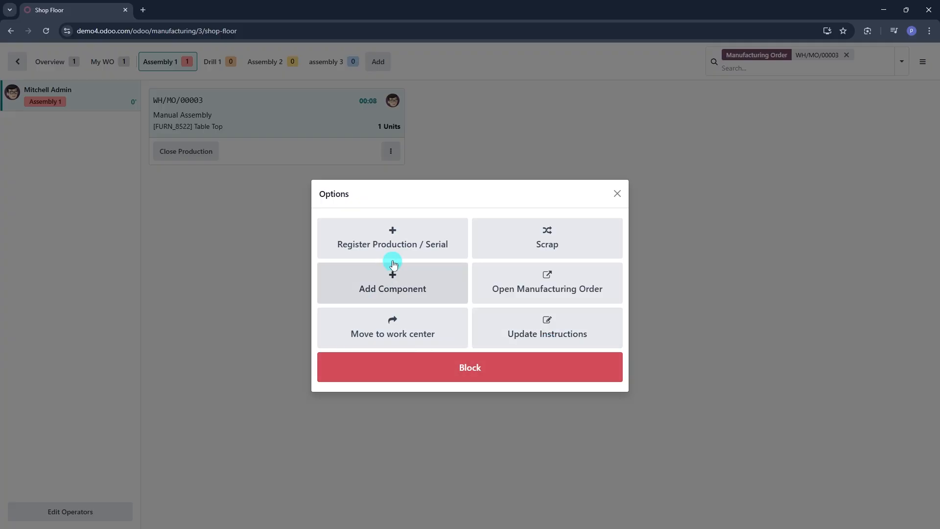
Add the log note 'sd' to the Manual Assembly instructions and reopen the card's options.
click(540, 333)
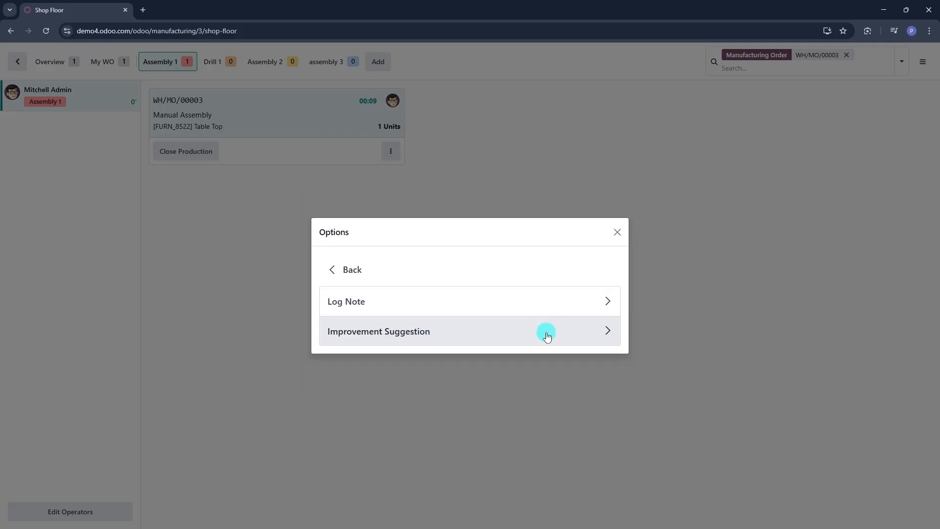
click(430, 315)
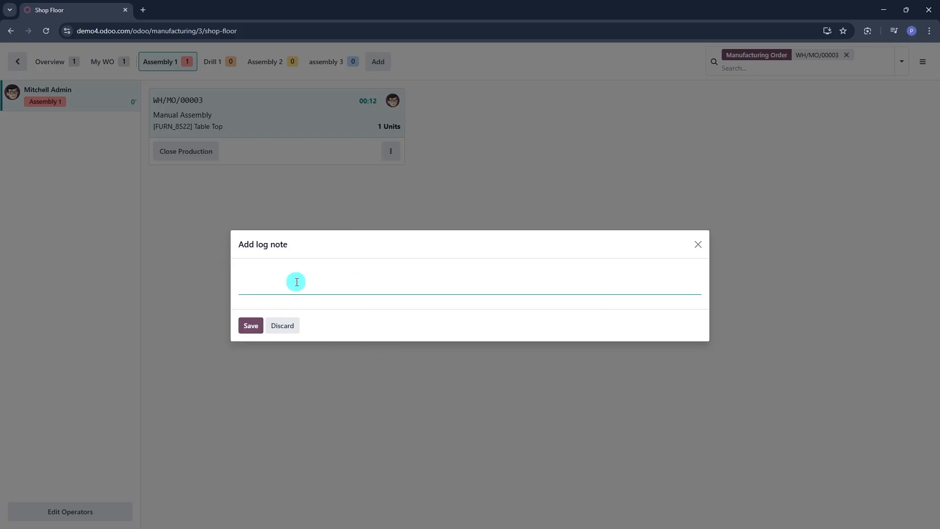
click(249, 327)
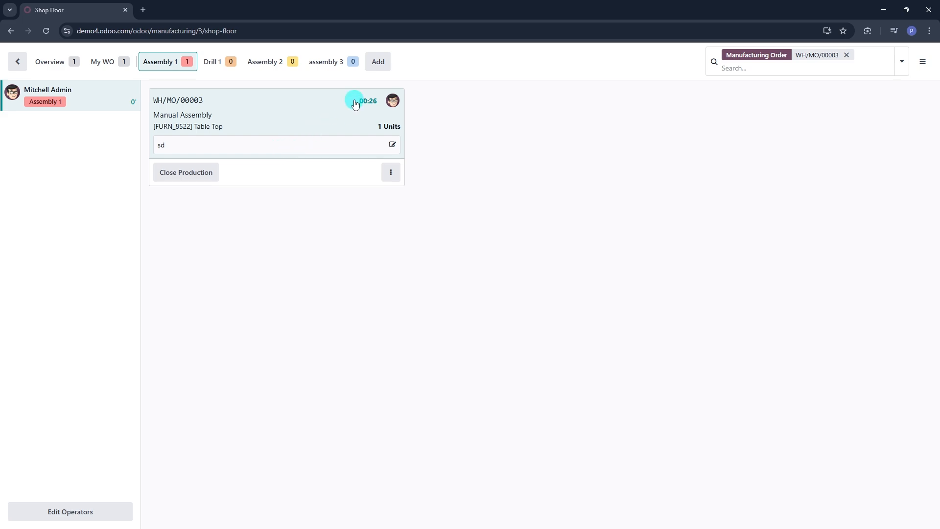
click(390, 172)
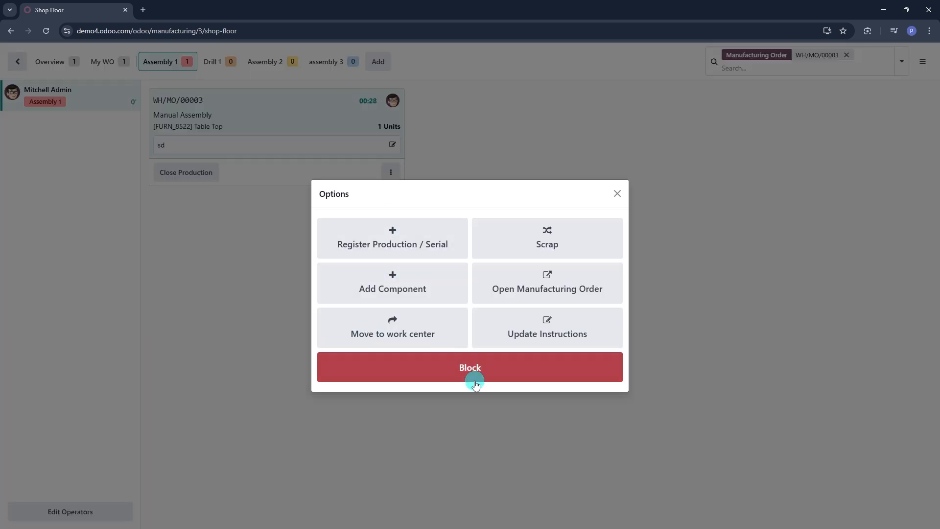
Try registering the produced unit with serial KKF4, then dismiss the lot/serial error.
click(408, 244)
click(431, 291)
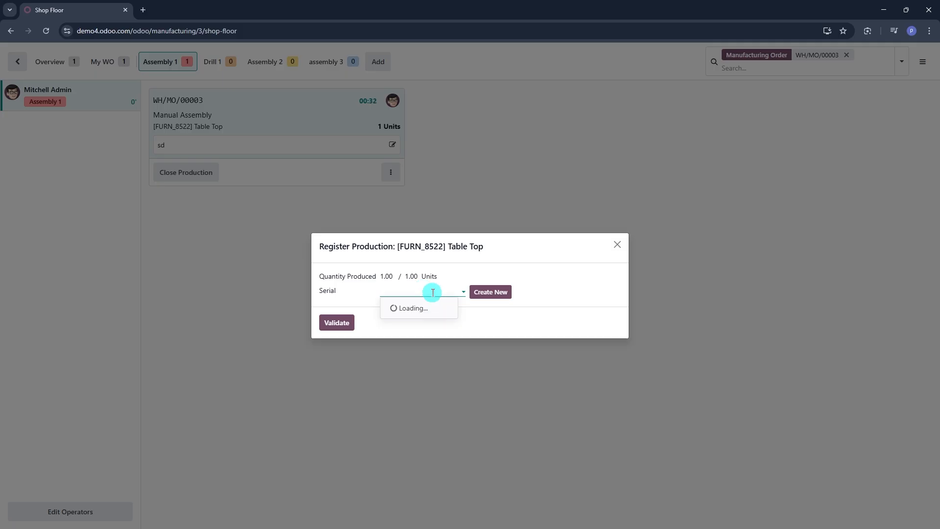
text(K)
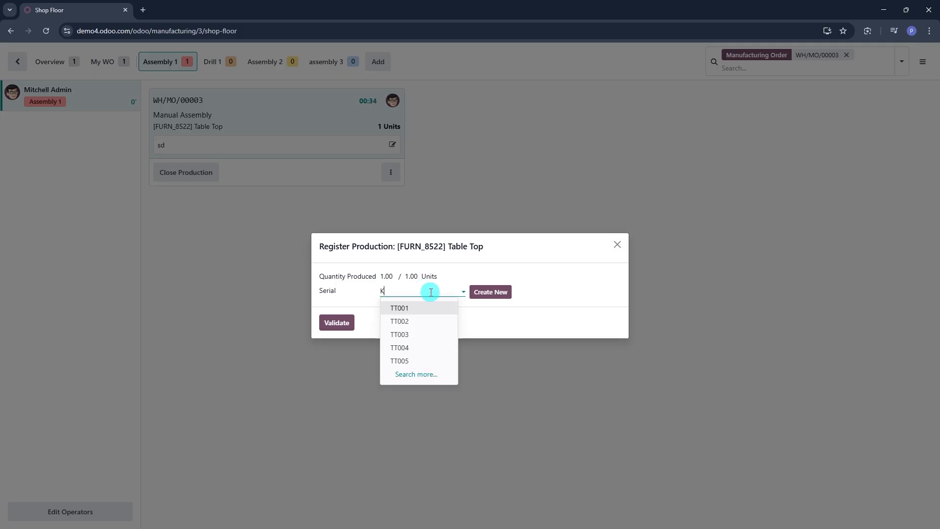
text(KF44)
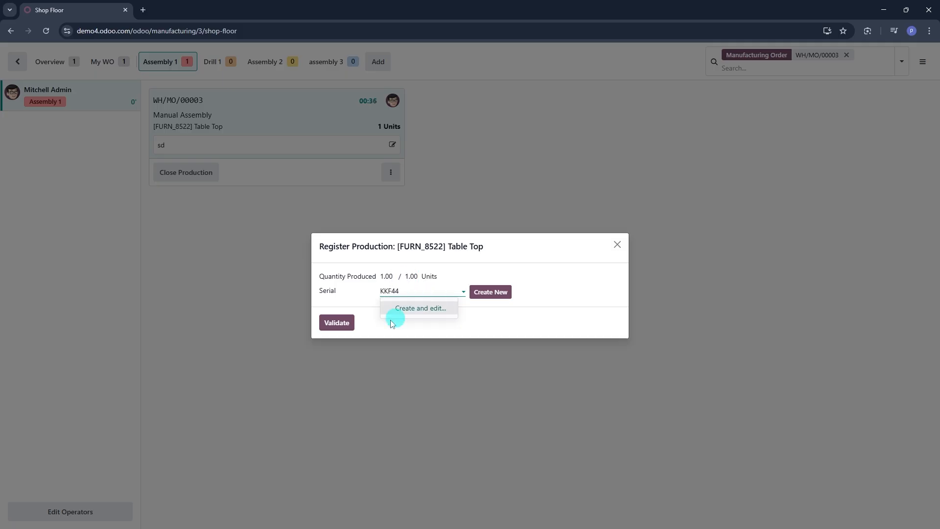
click(336, 325)
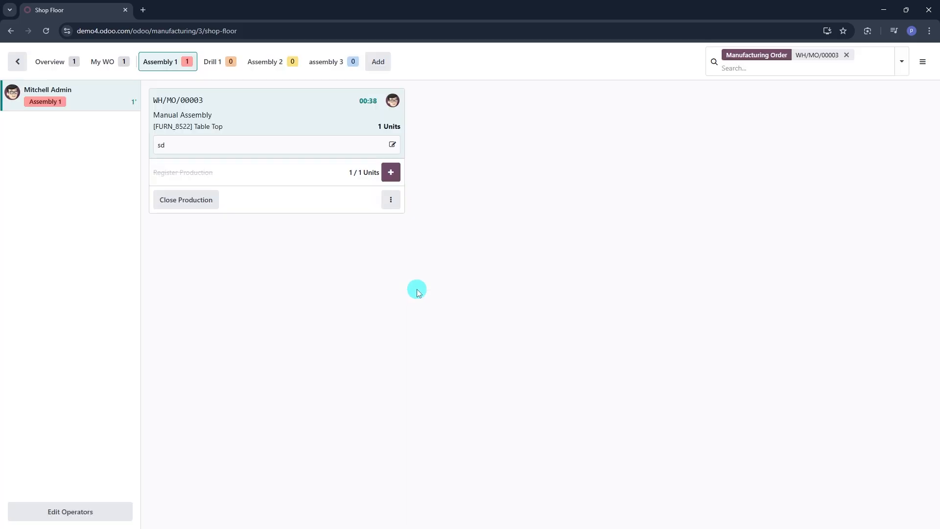
click(211, 201)
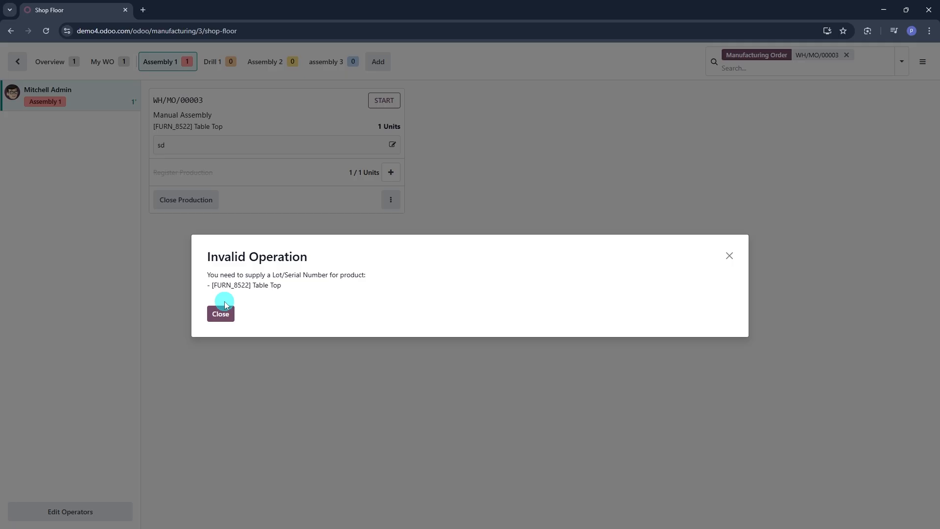
click(226, 308)
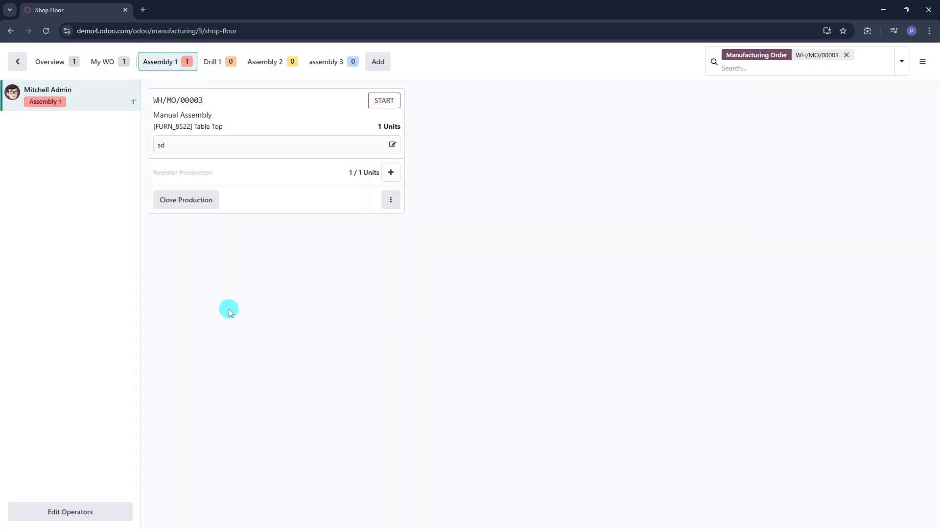
Register the Table Top unit under a newly created serial FF56 and validate.
click(392, 173)
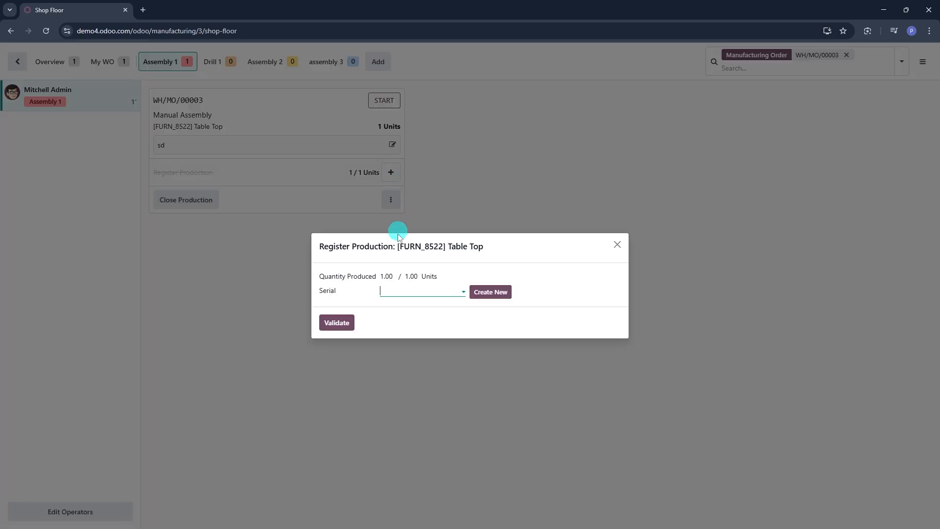
click(407, 291)
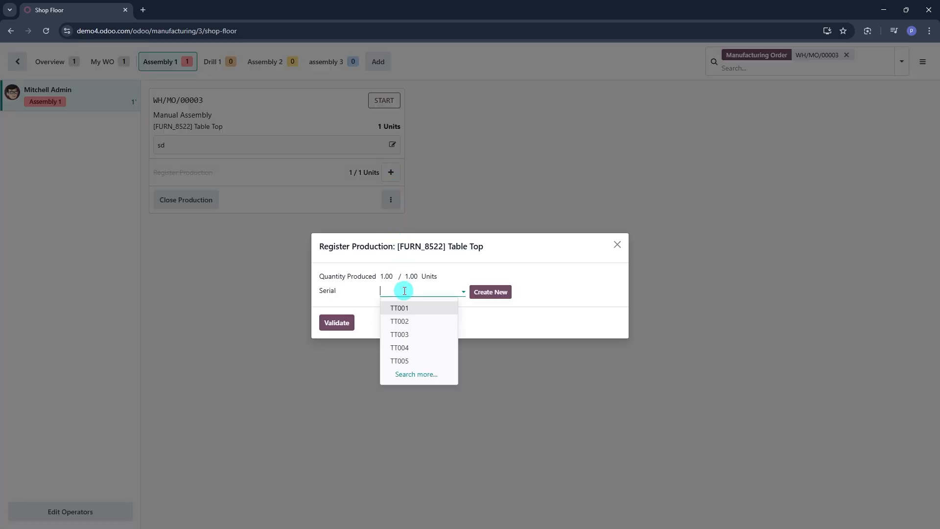
text(FF56)
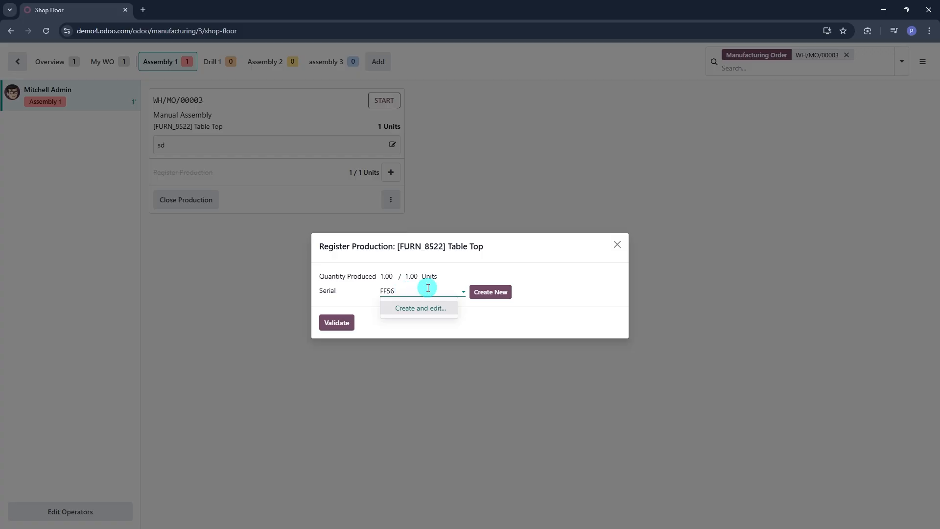
click(422, 317)
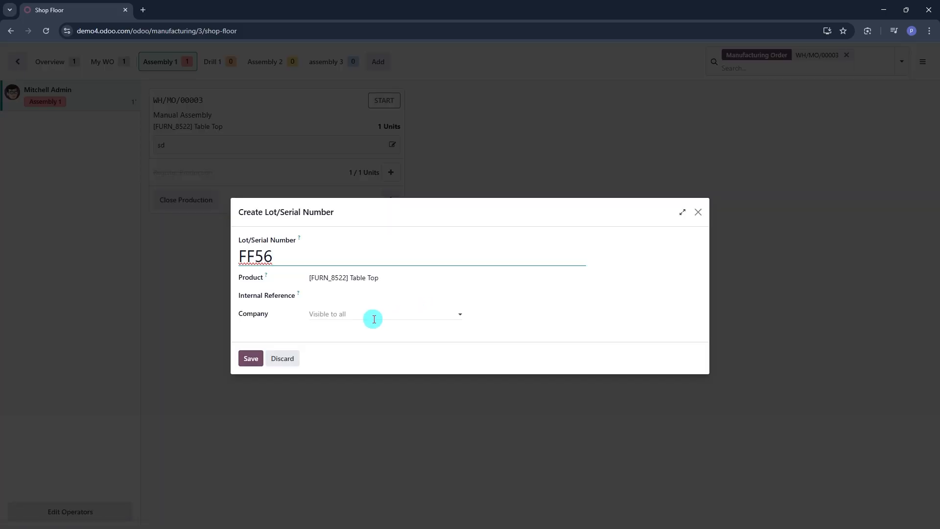
click(251, 359)
click(341, 322)
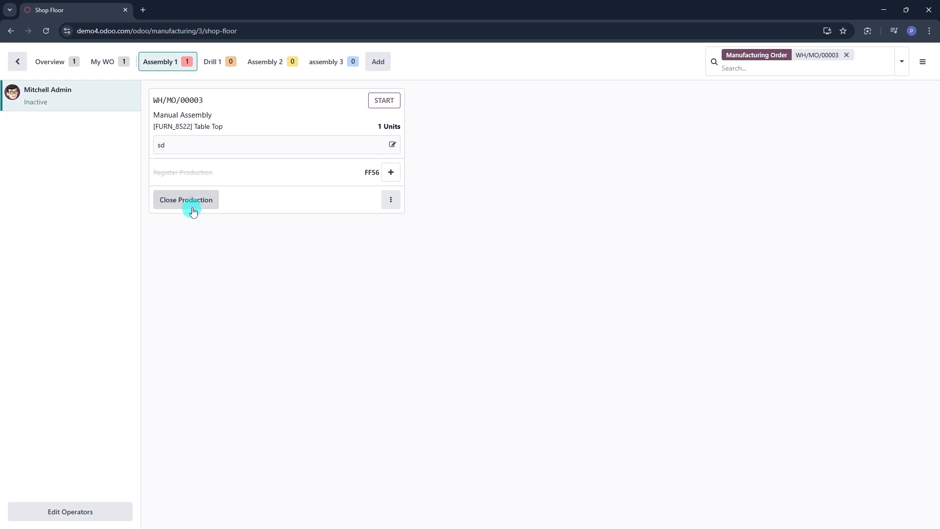
Close production so WH/MO/00003 is Done, then leave Shop Floor.
click(197, 207)
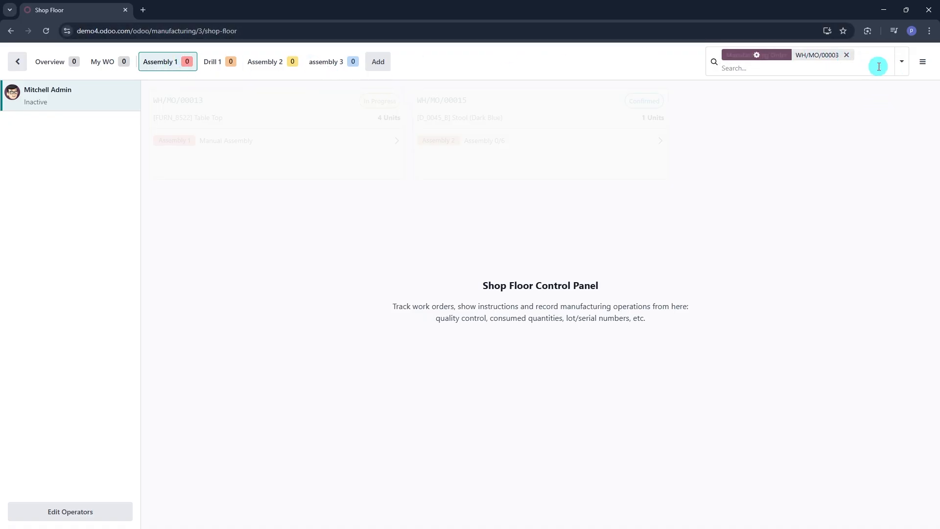
click(908, 59)
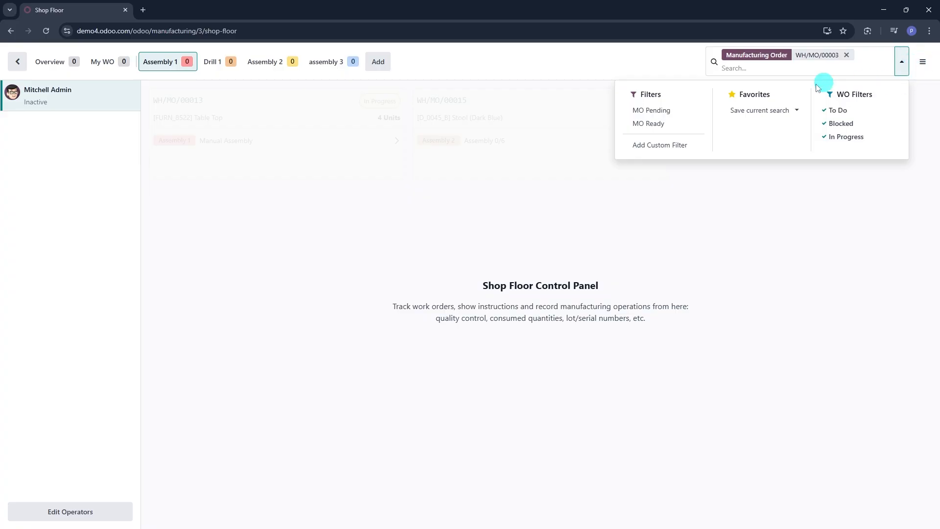
click(16, 60)
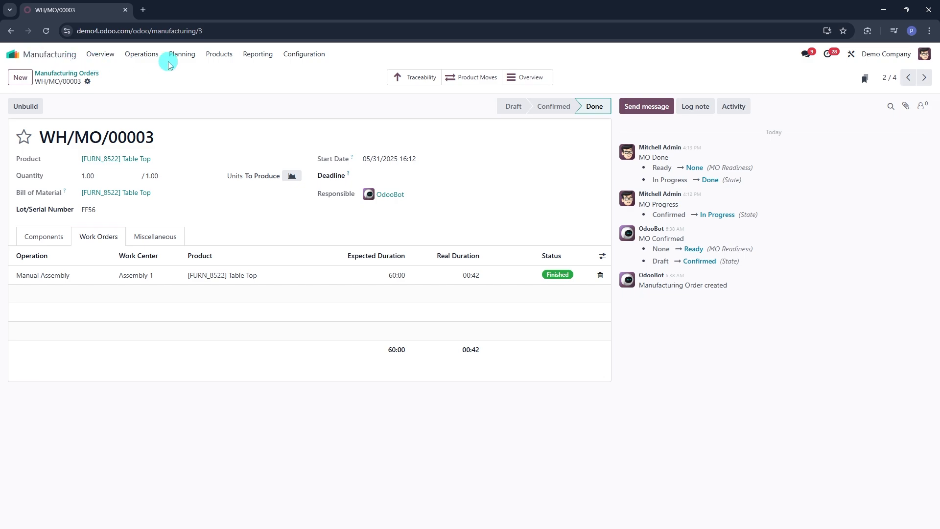
Search products for 'TABLE', open Table Top, then return to the Work Centers Overview.
click(228, 64)
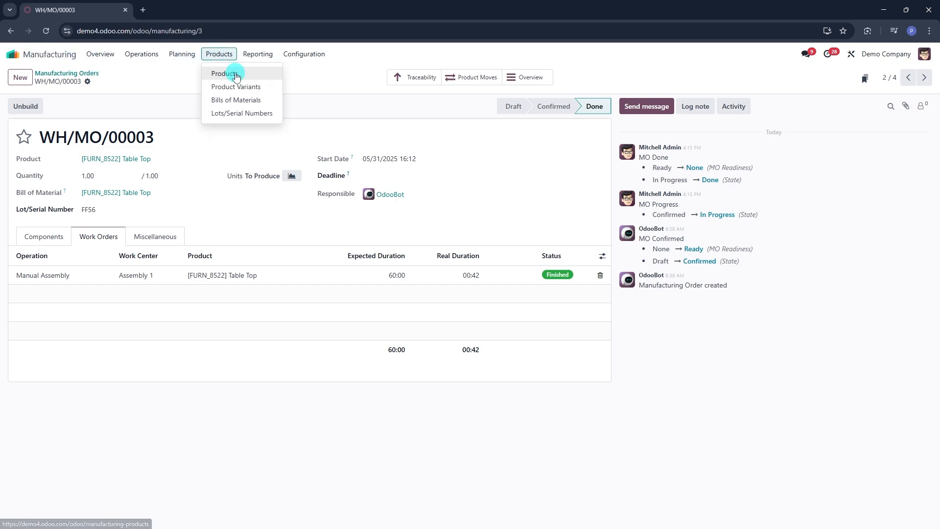
click(235, 73)
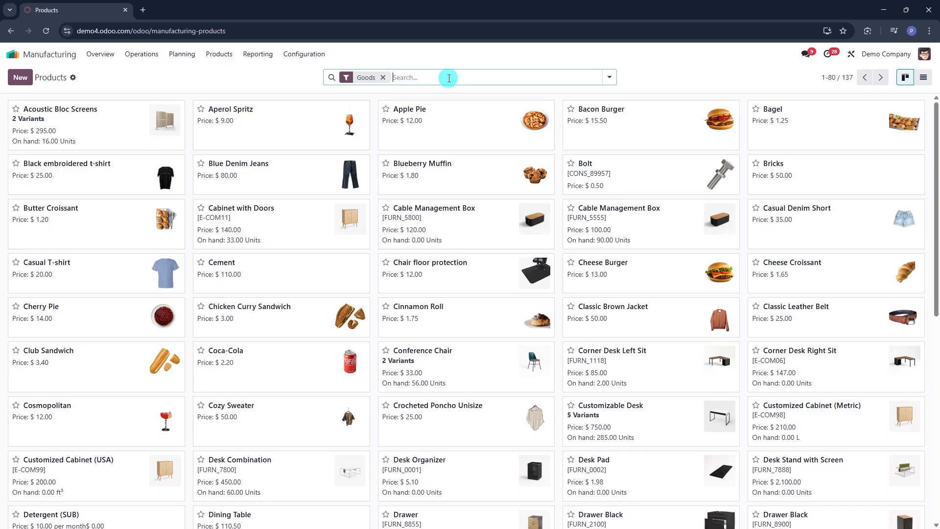
text(TABLE)
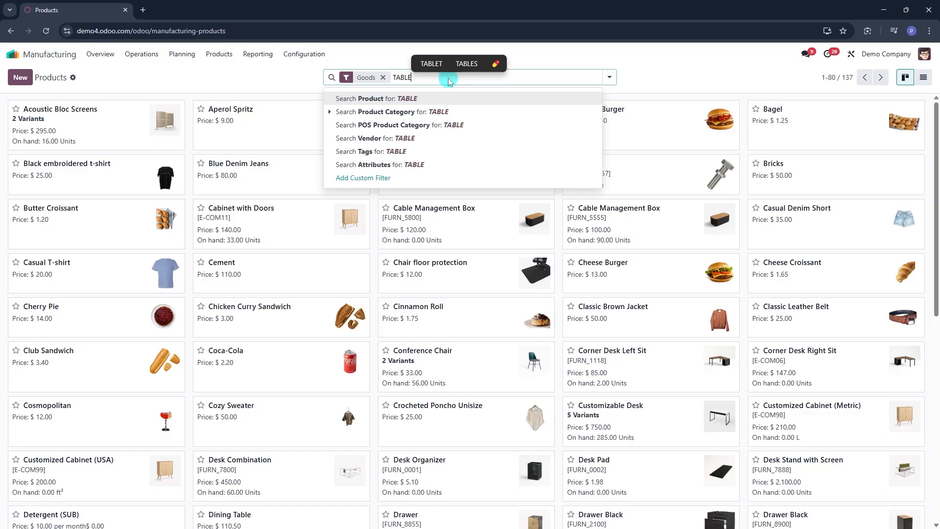
key(Return)
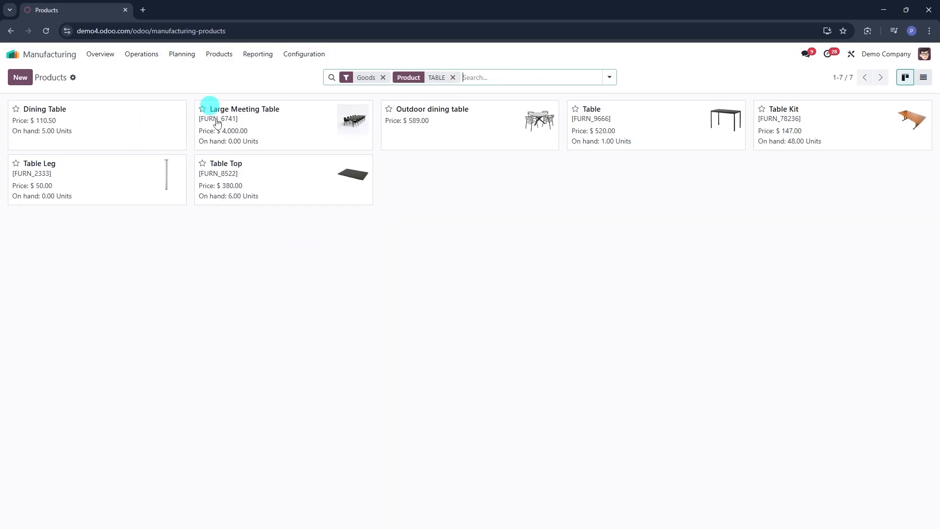
click(260, 172)
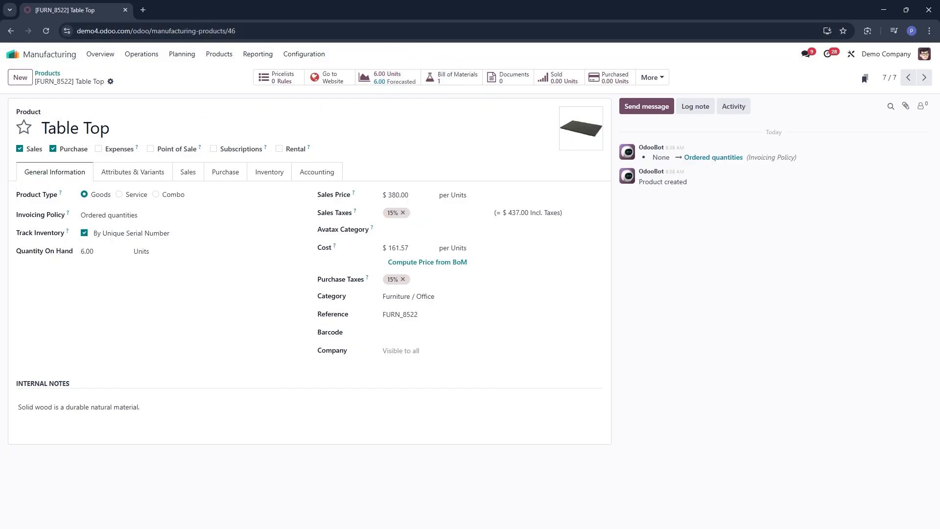
click(100, 54)
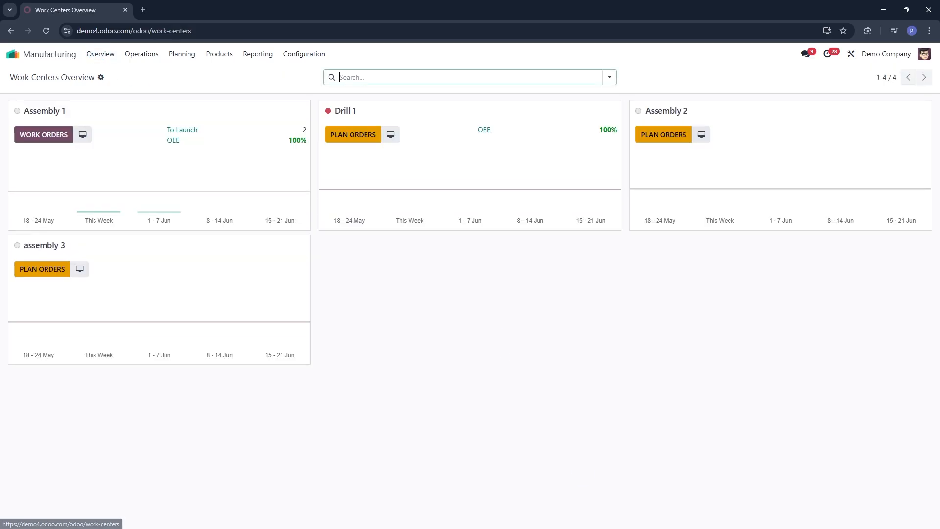